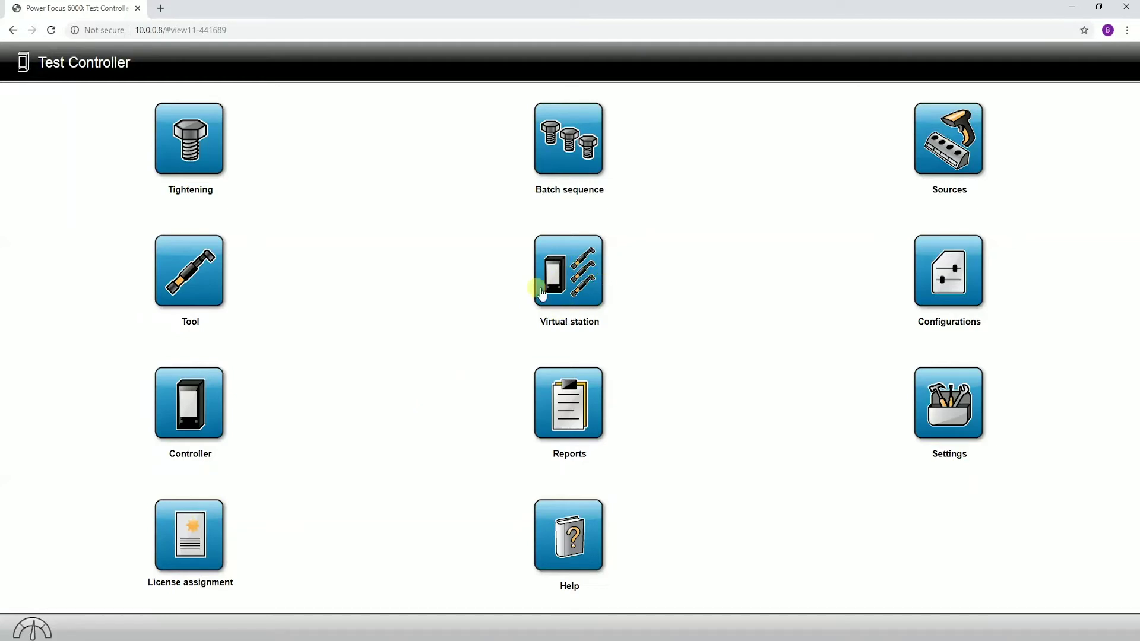
Open the virtual station's settings
left_click(571, 282)
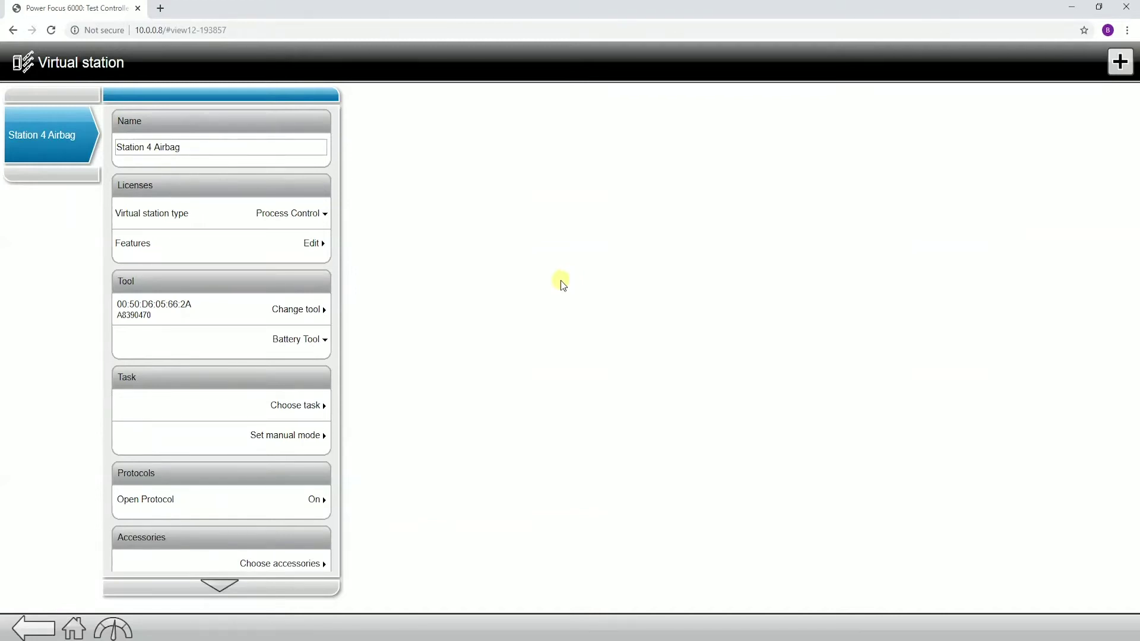
left_click(32, 626)
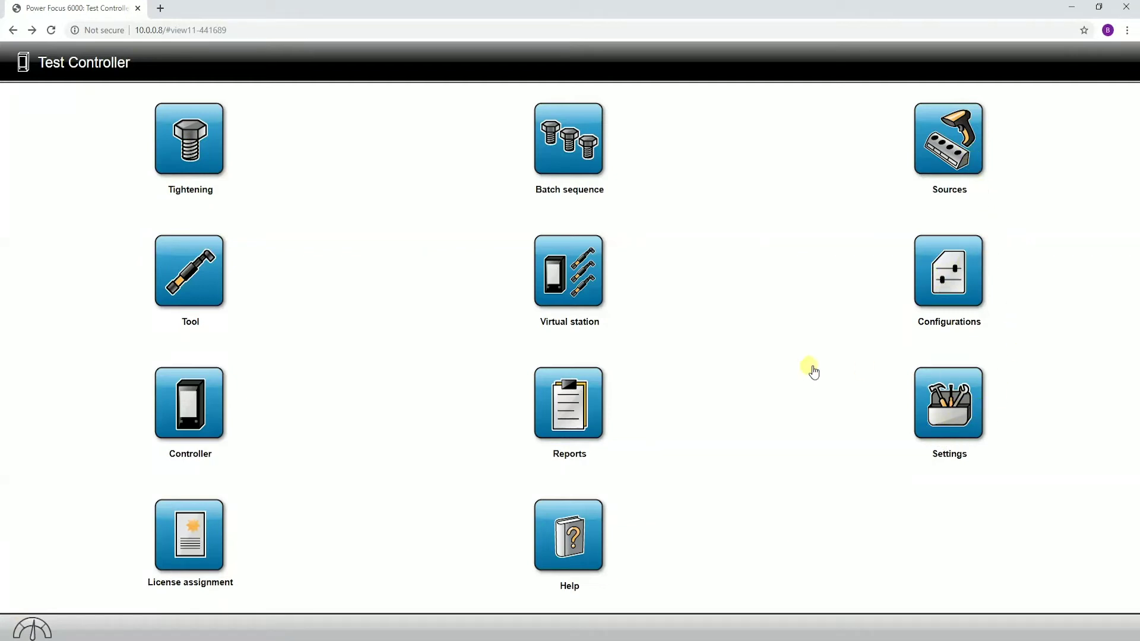
left_click(572, 291)
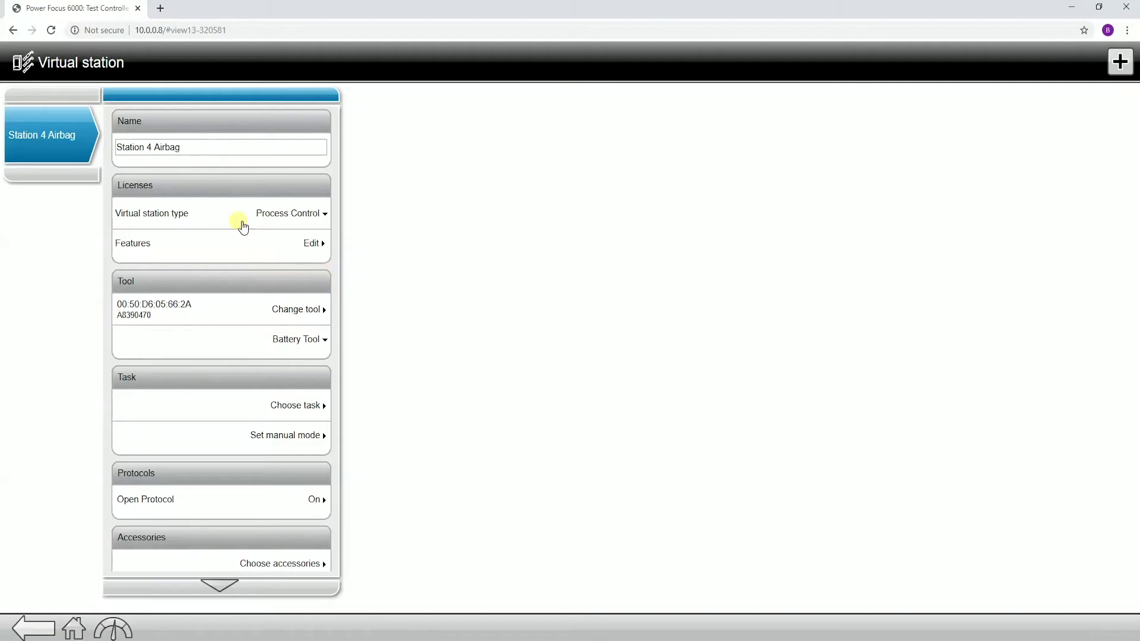
Replace the station name 'Station 4 Airbag' with 'Airbag Secure'
left_click(198, 151)
triple_click(197, 149)
left_click(189, 146)
left_click_drag(198, 148, 90, 151)
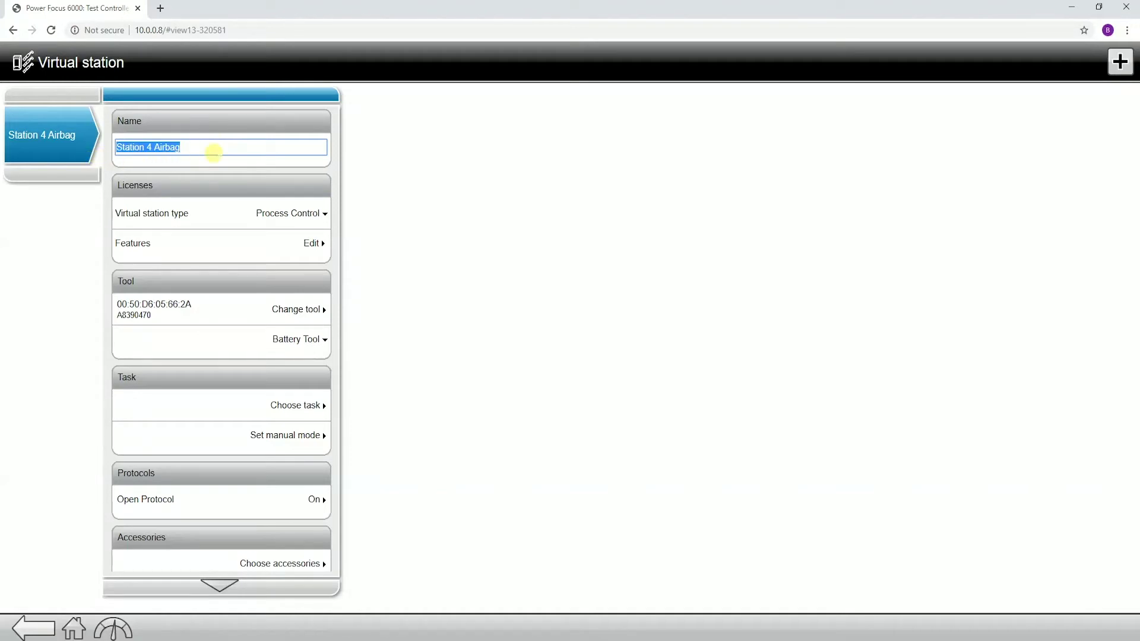
type("Virtual")
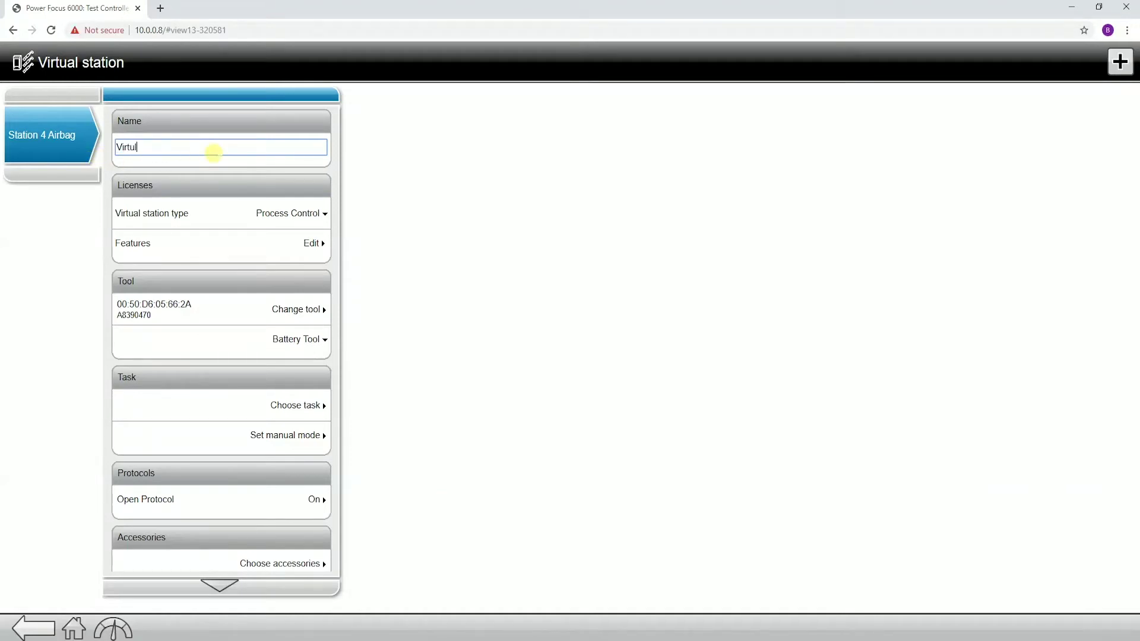
type(" Station 1")
left_click(38, 145)
type("Airbag Secure")
left_click(460, 233)
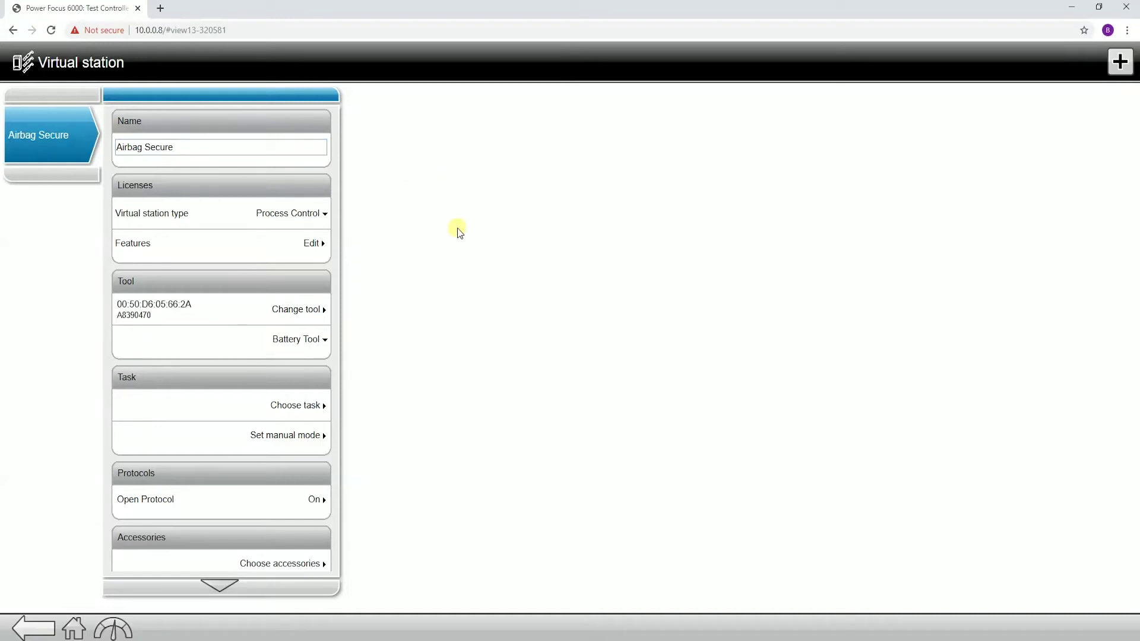
Append '1' to the name so it reads 'Airbag Secure 1'
left_click(197, 148)
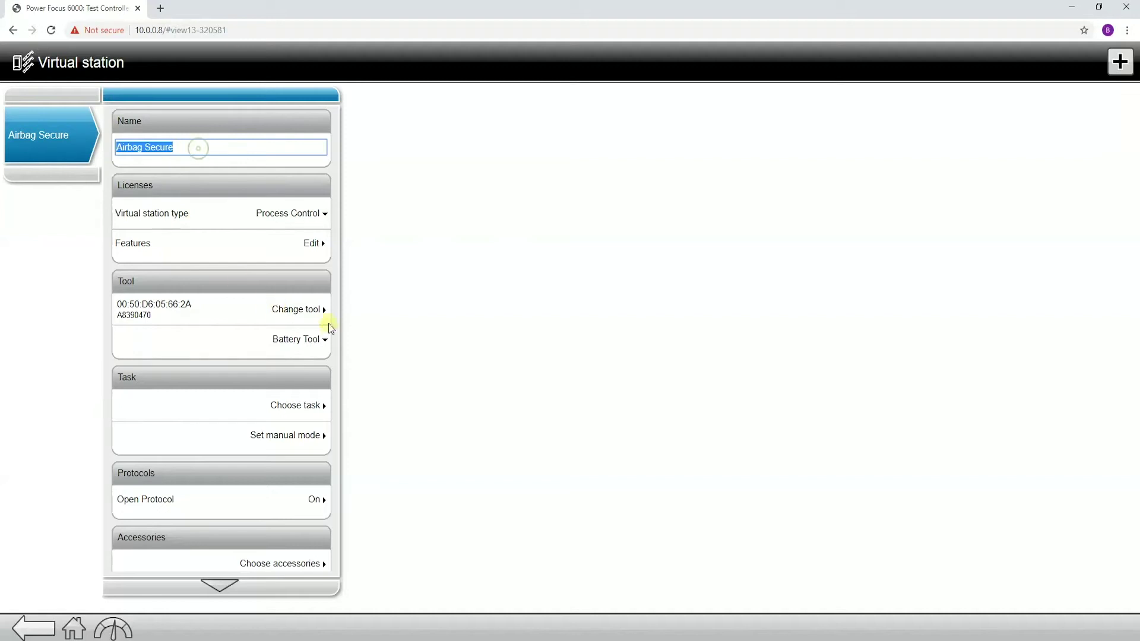
left_click(208, 148)
type("1")
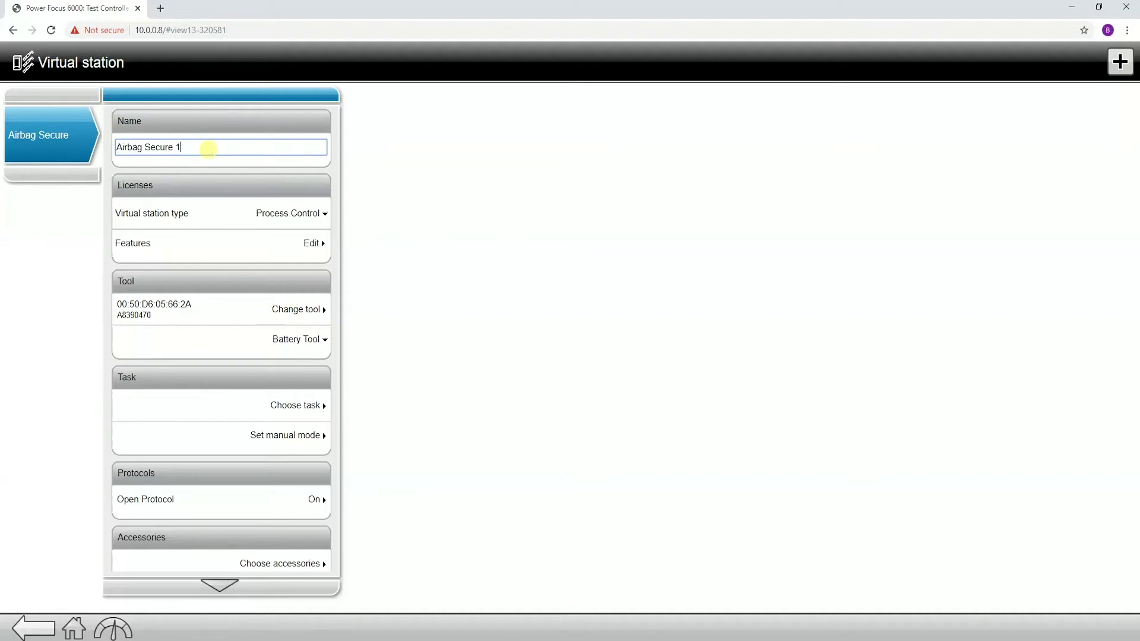
left_click(412, 210)
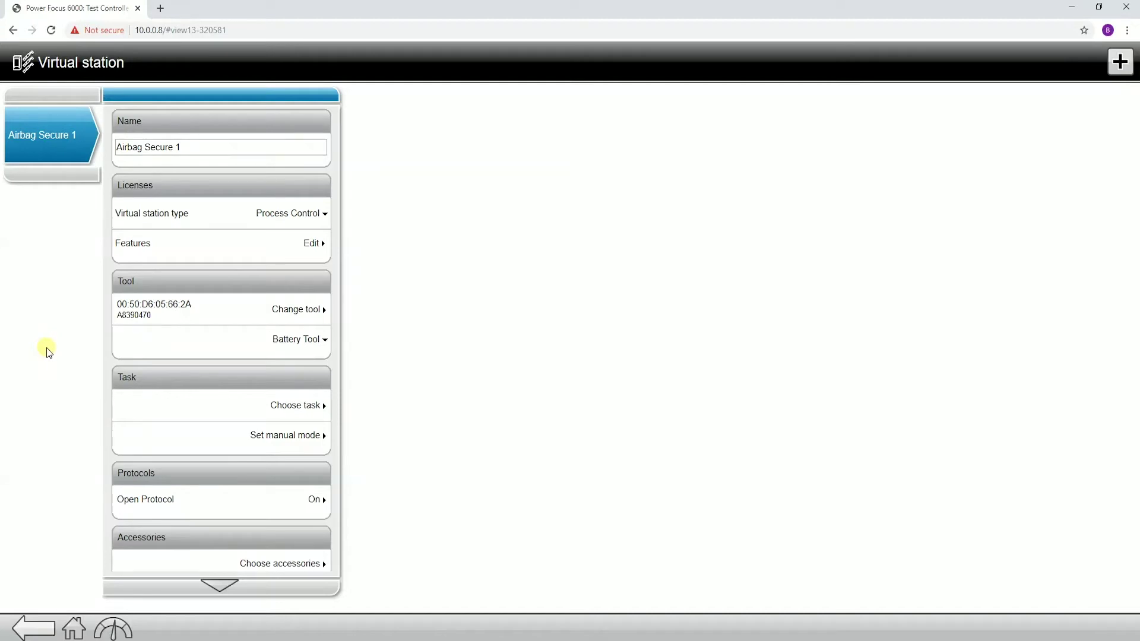
left_click(191, 145)
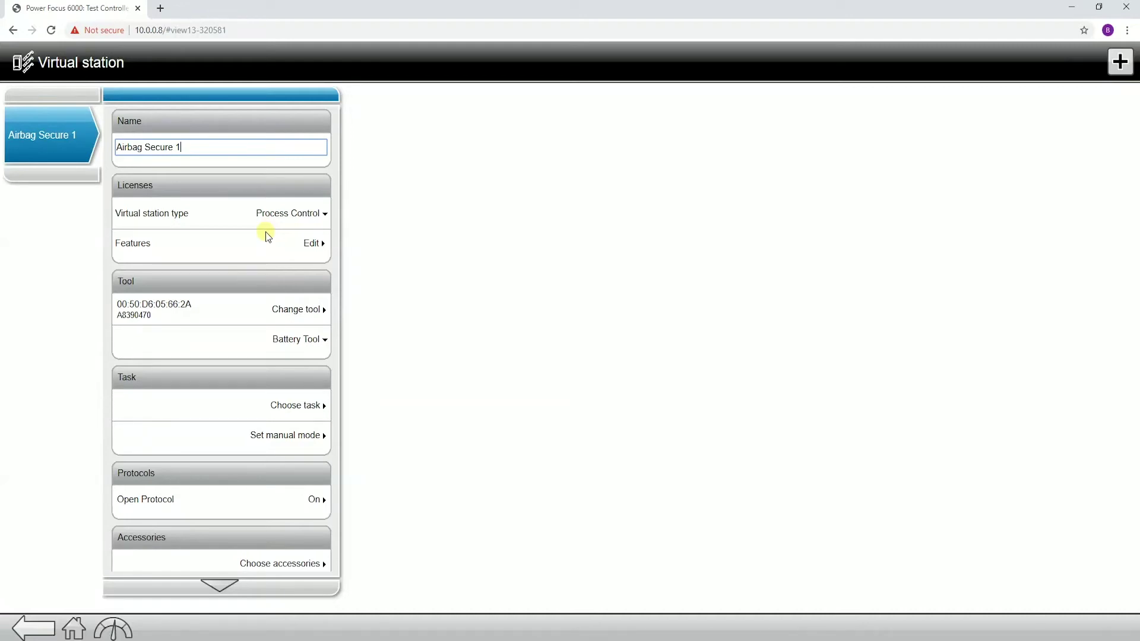
left_click(287, 212)
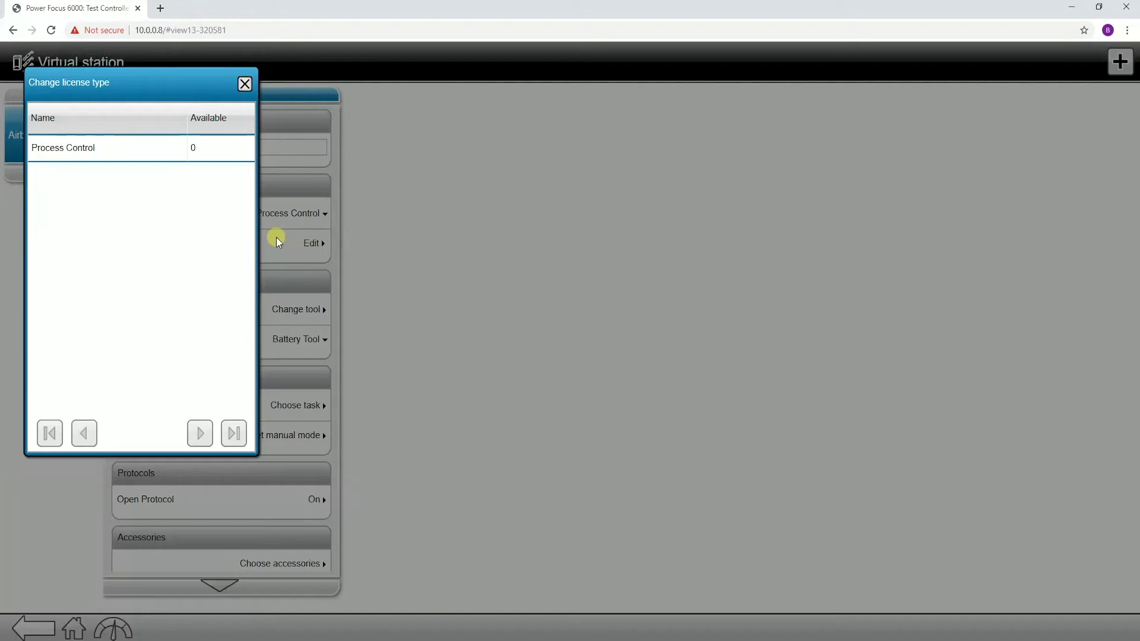
left_click(245, 83)
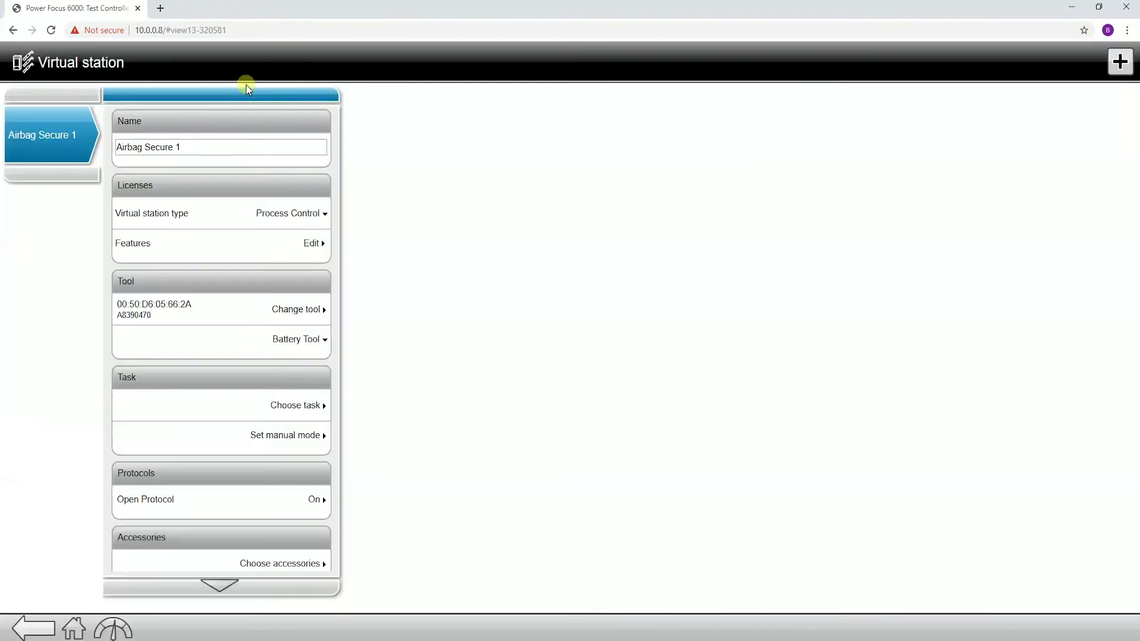
left_click(316, 246)
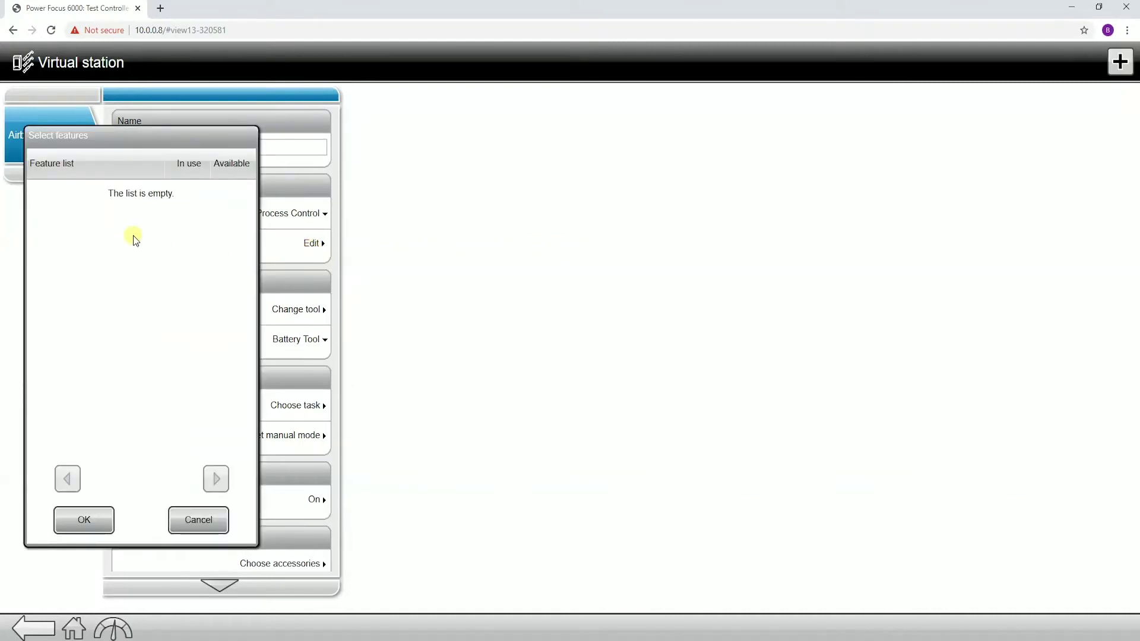
left_click(201, 521)
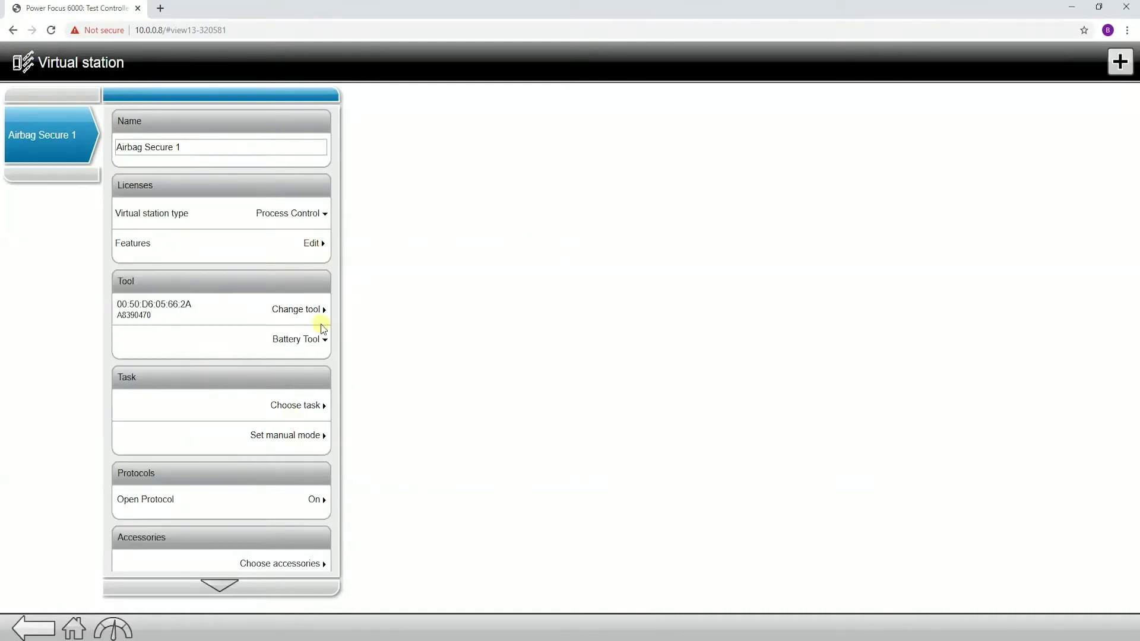
left_click(313, 243)
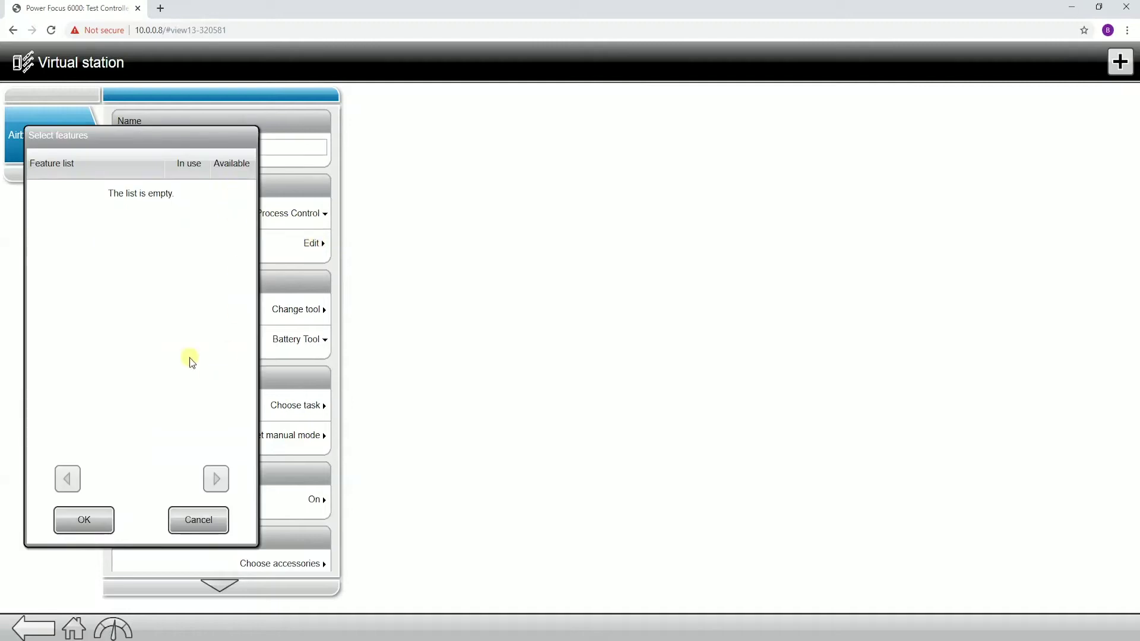
left_click(193, 526)
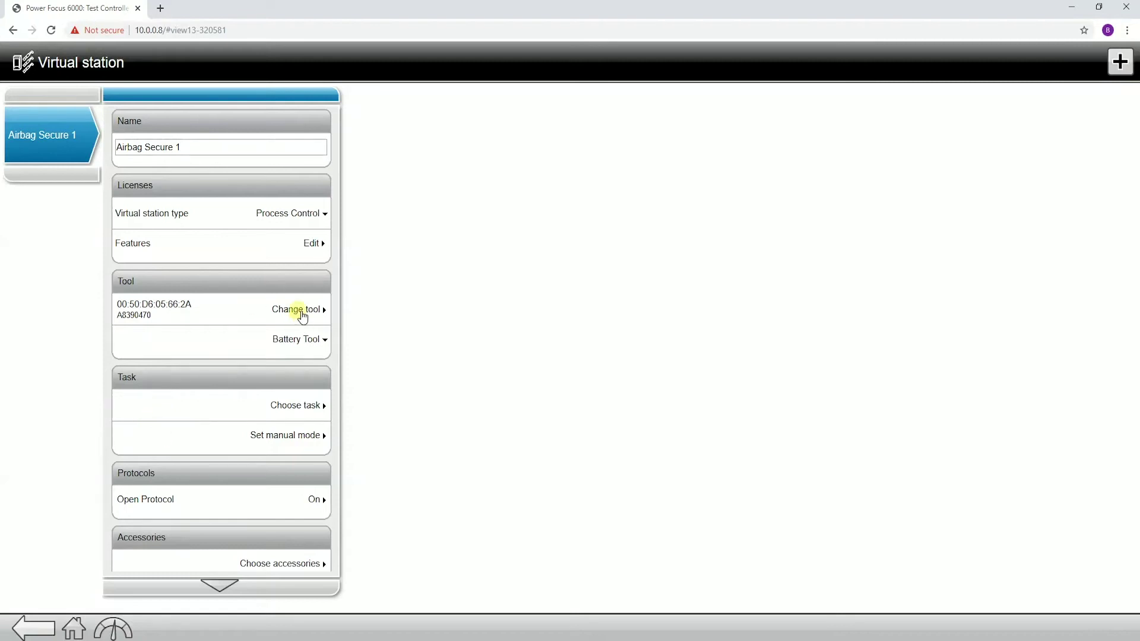
left_click(300, 310)
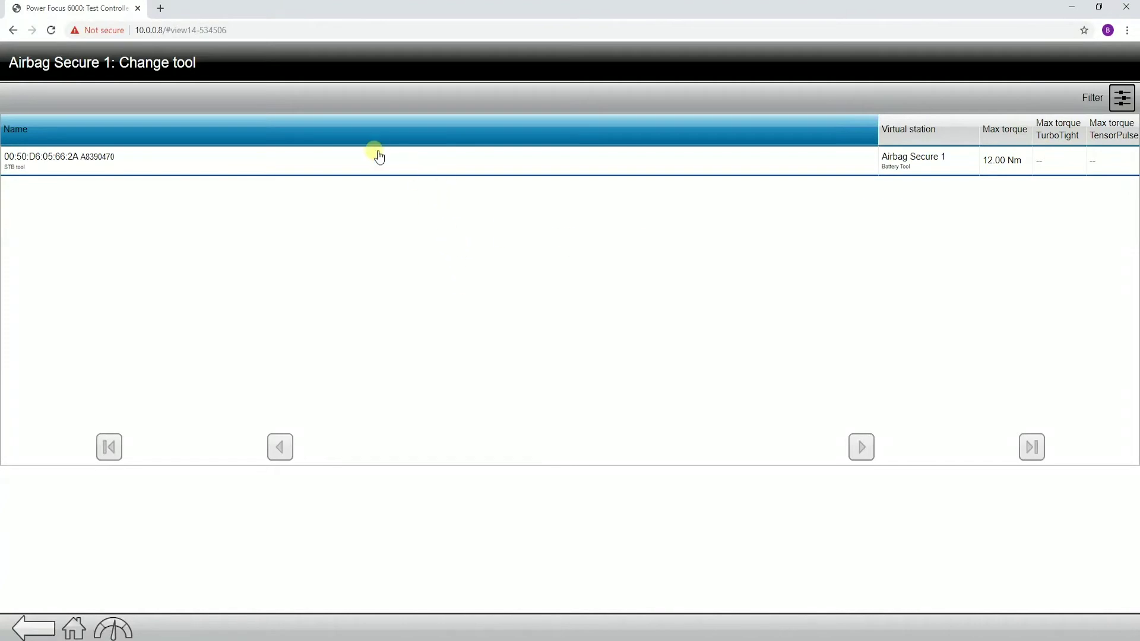
left_click(40, 619)
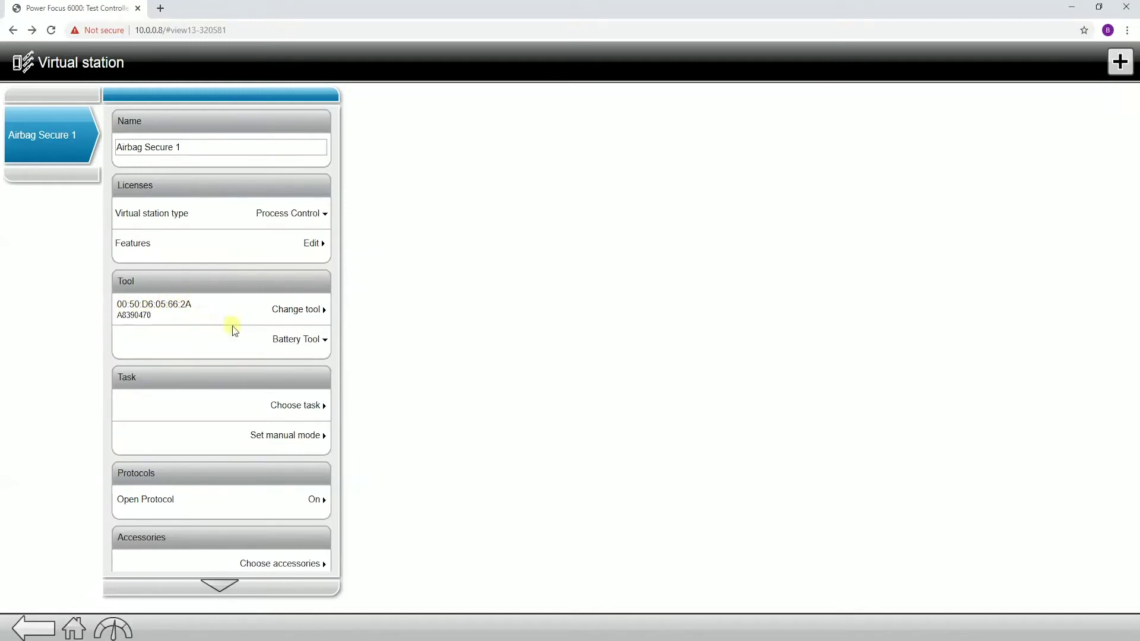
left_click(289, 344)
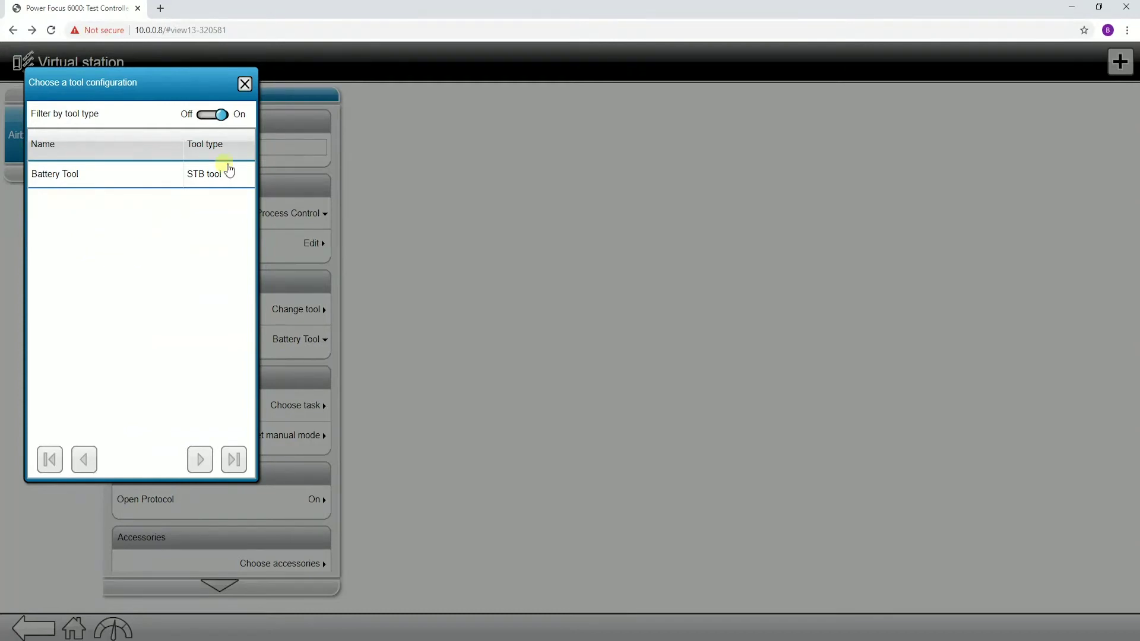
left_click(204, 116)
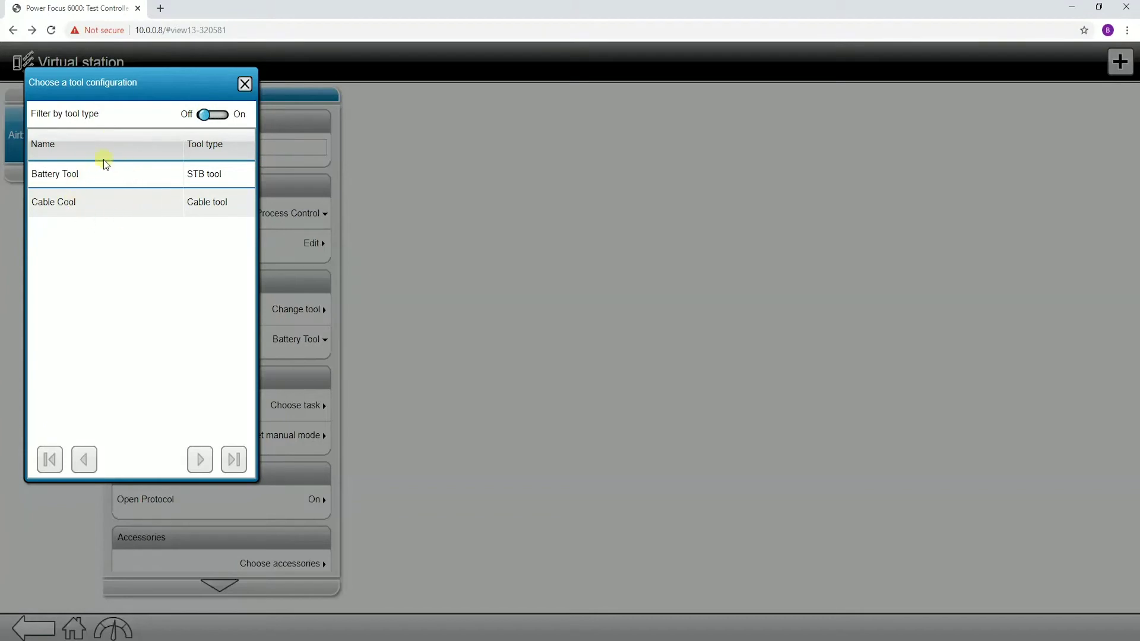
left_click(204, 115)
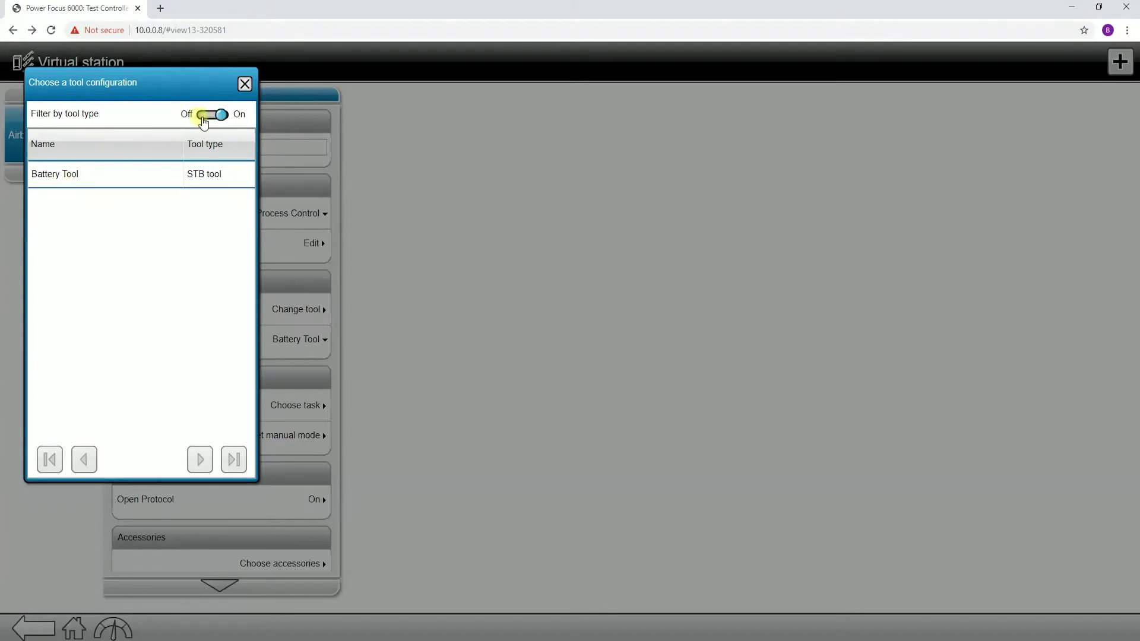
left_click(244, 83)
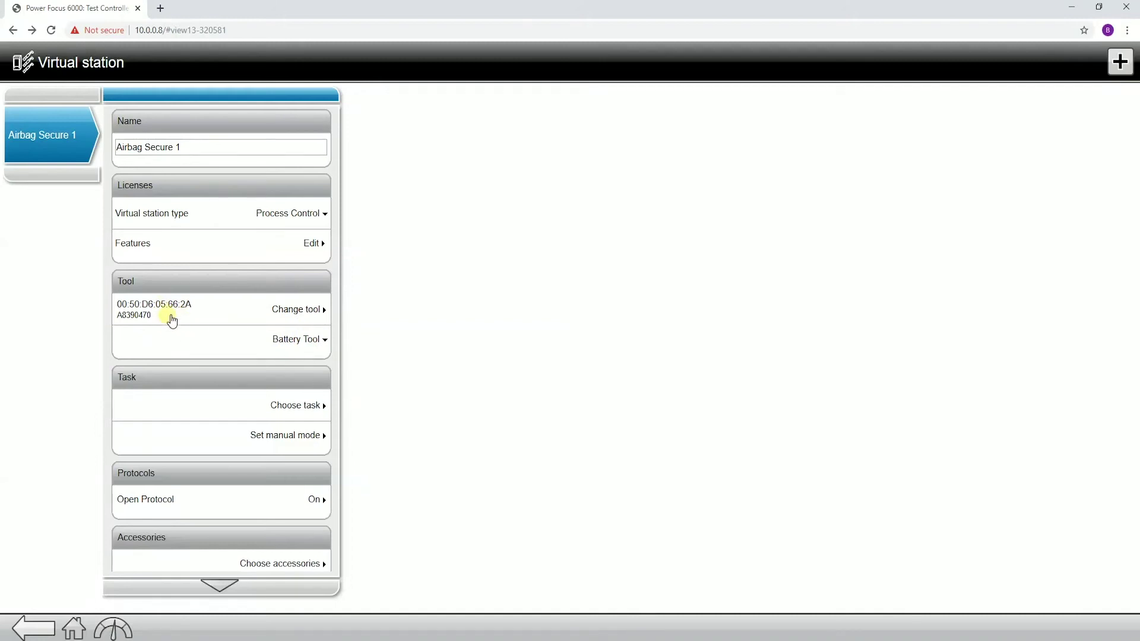
left_click(214, 411)
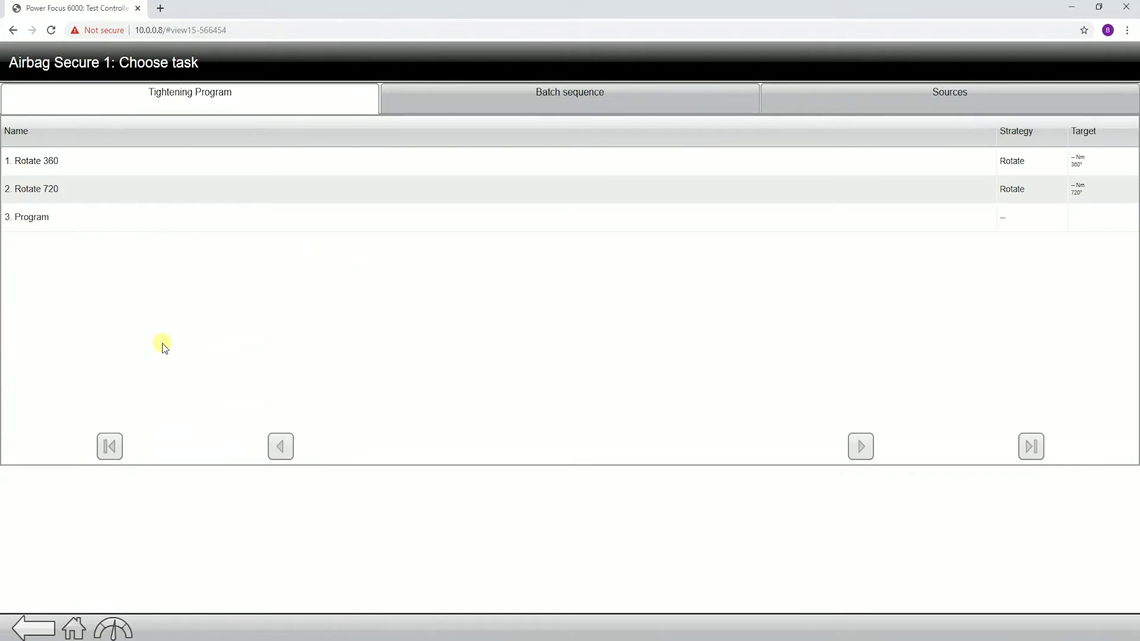
Change the station task from program 1. Rotate 360 to the Open Protocol source
left_click(40, 162)
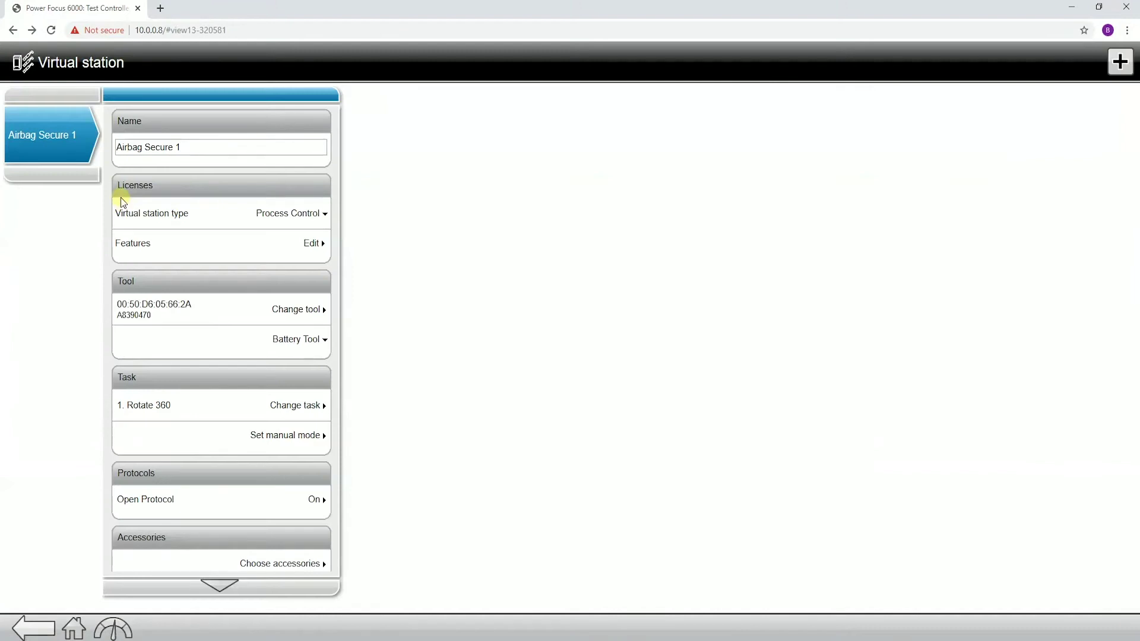
left_click(171, 407)
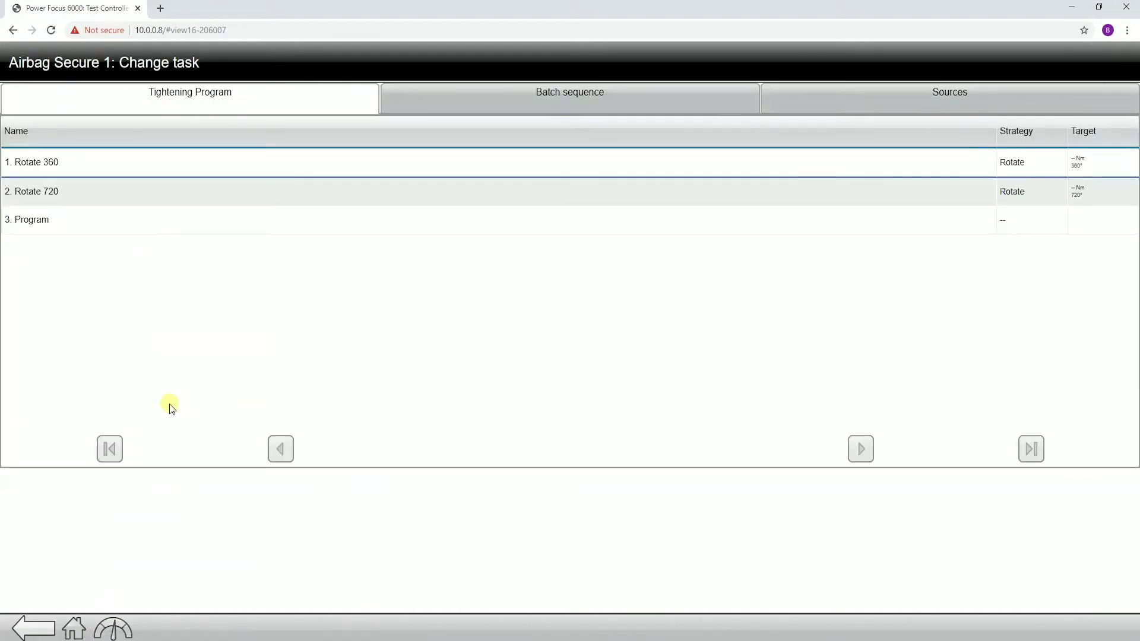
left_click(884, 100)
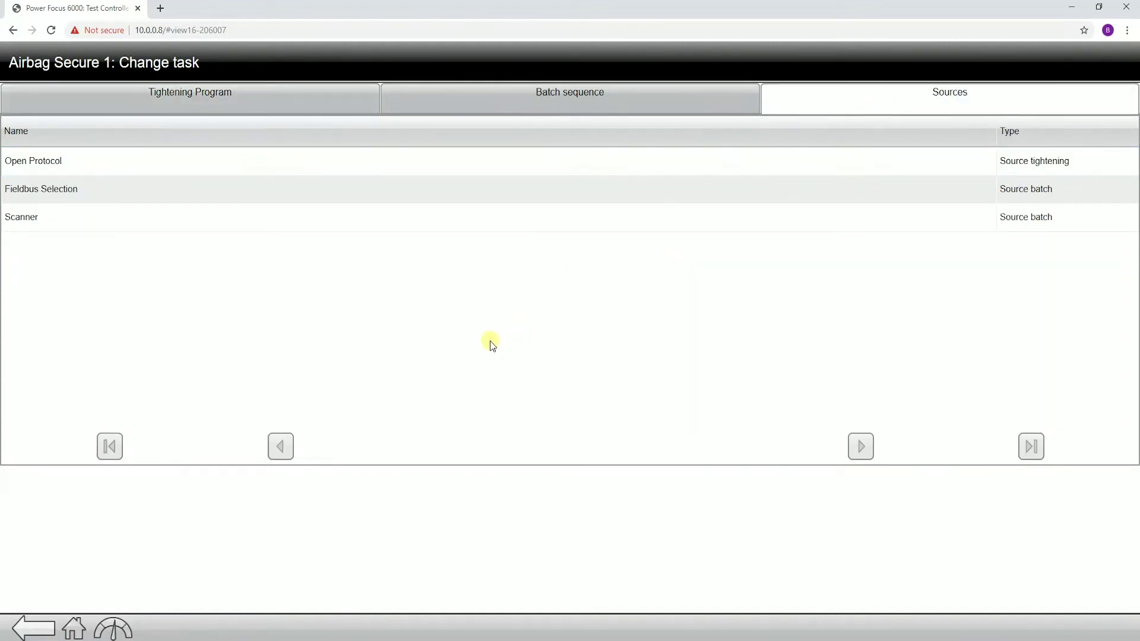
left_click(68, 204)
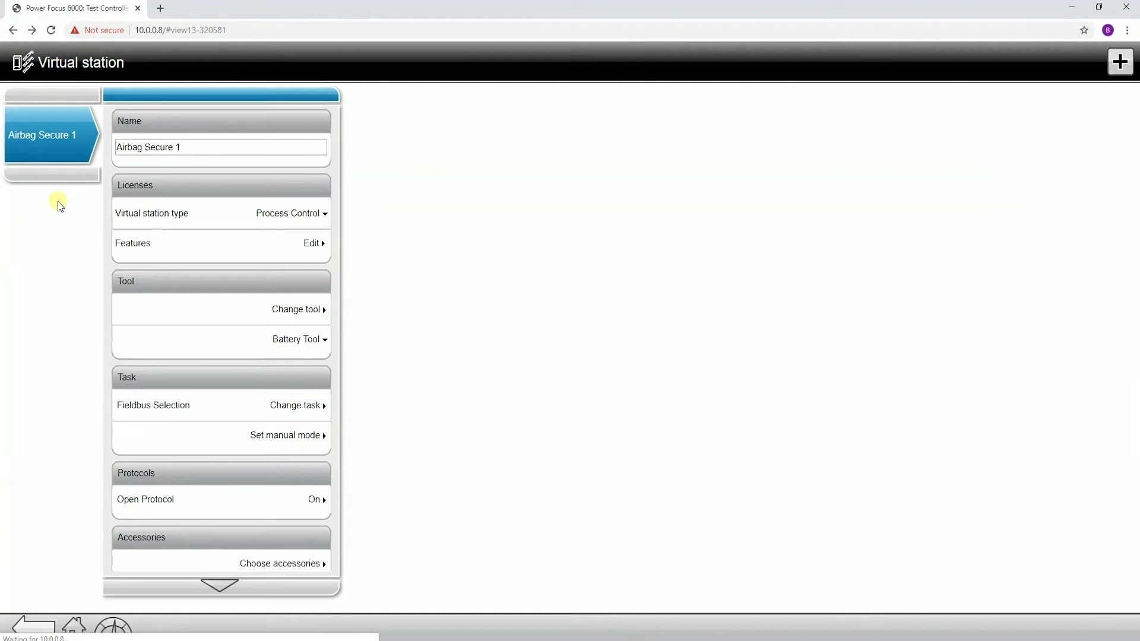
left_click(260, 406)
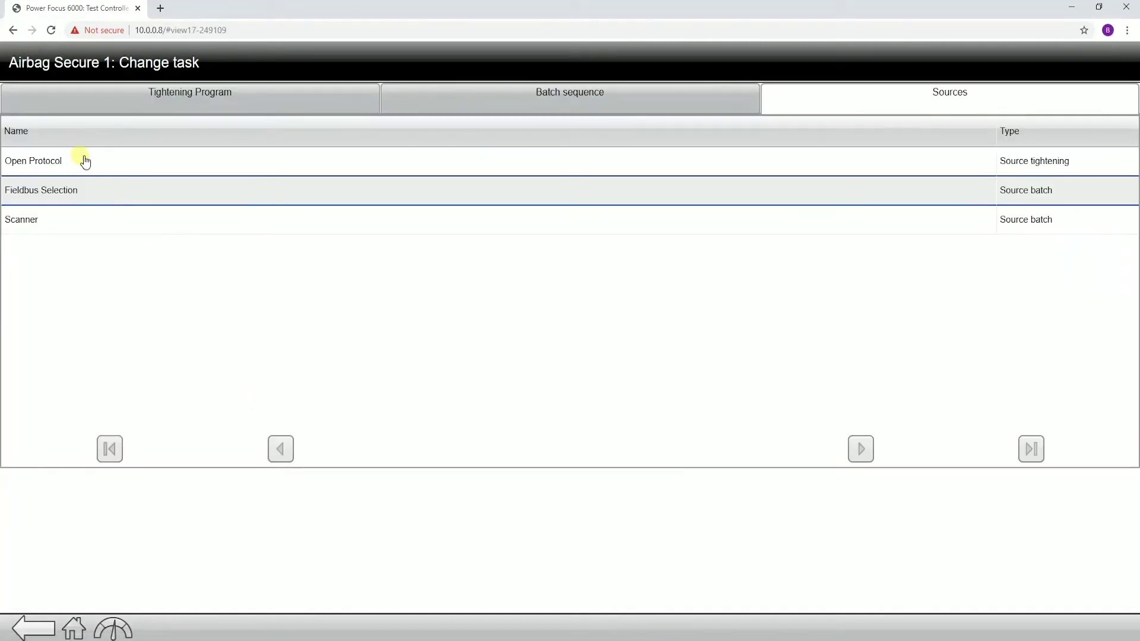
left_click(85, 162)
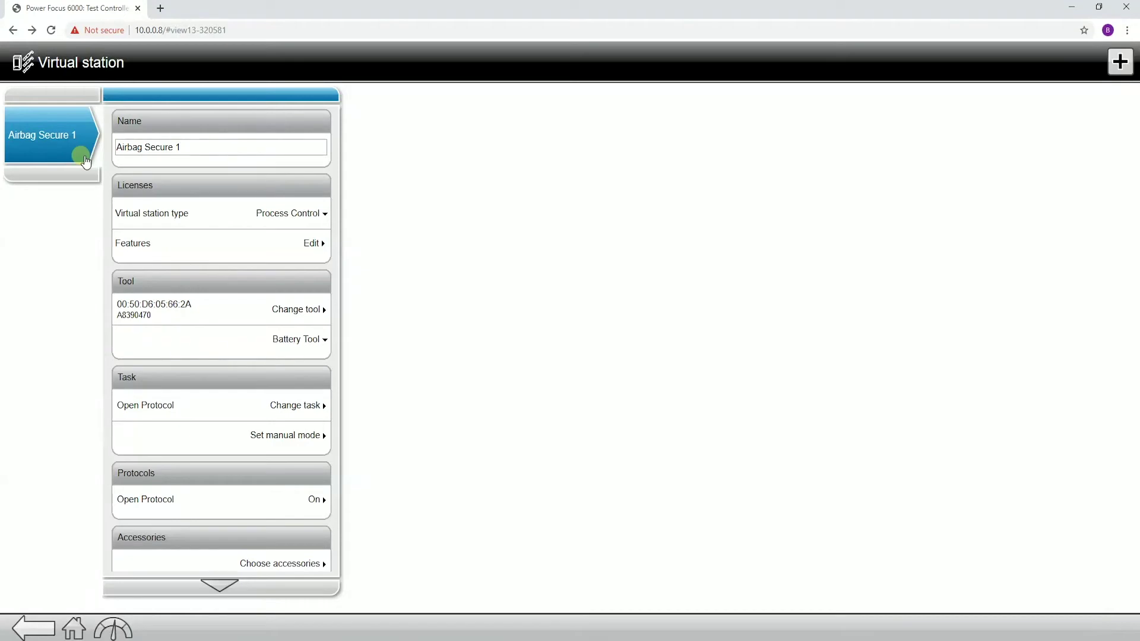
left_click(284, 436)
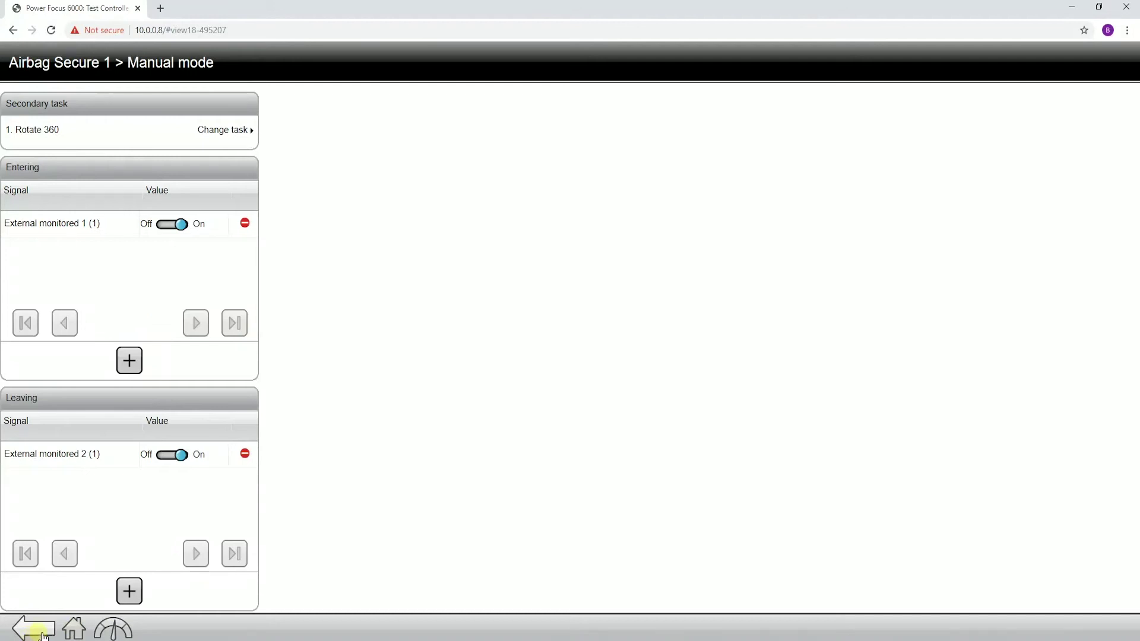
Review the manual mode settings, then return to the station settings
left_click(41, 633)
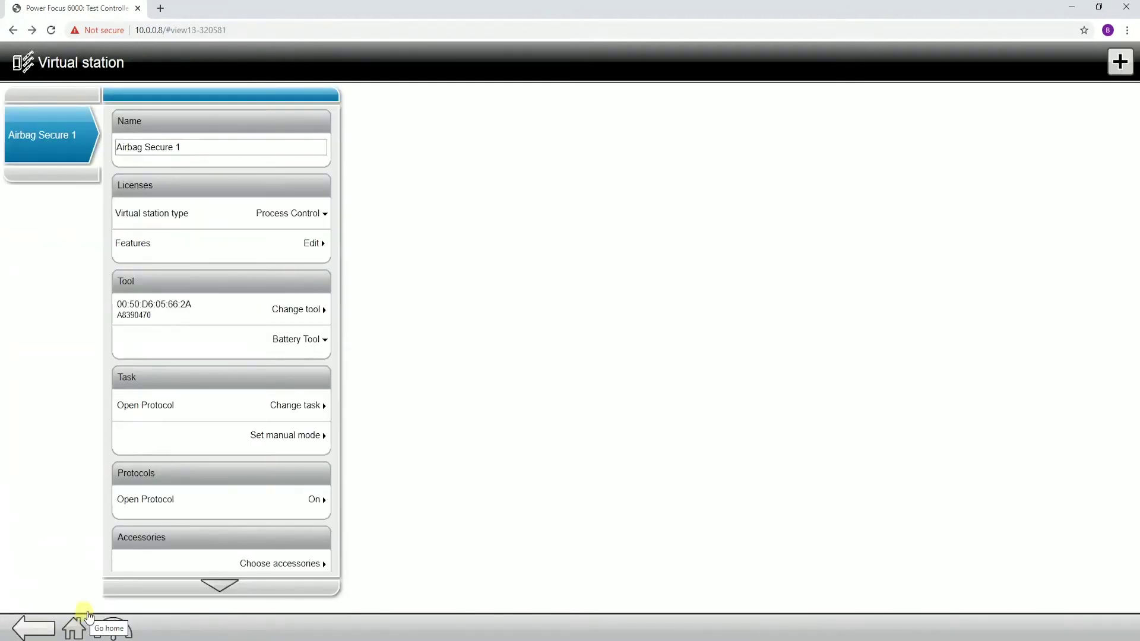